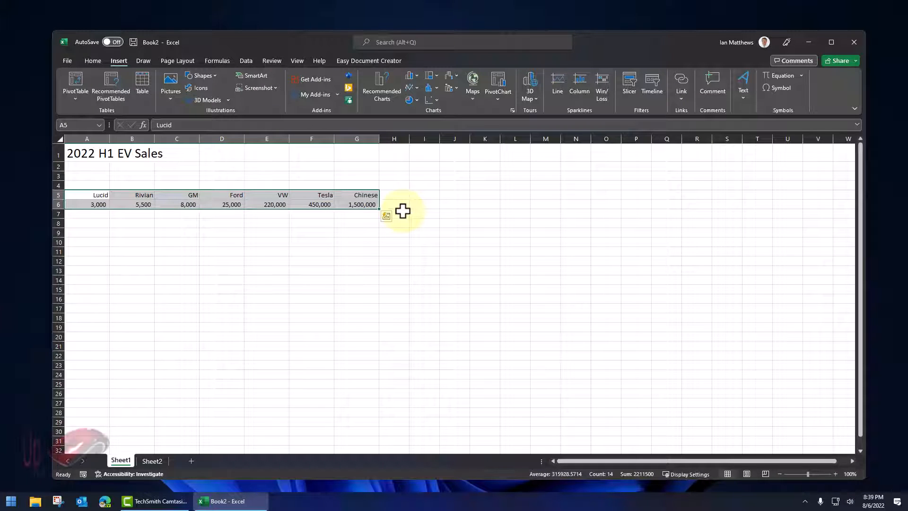
pyautogui.click(403, 211)
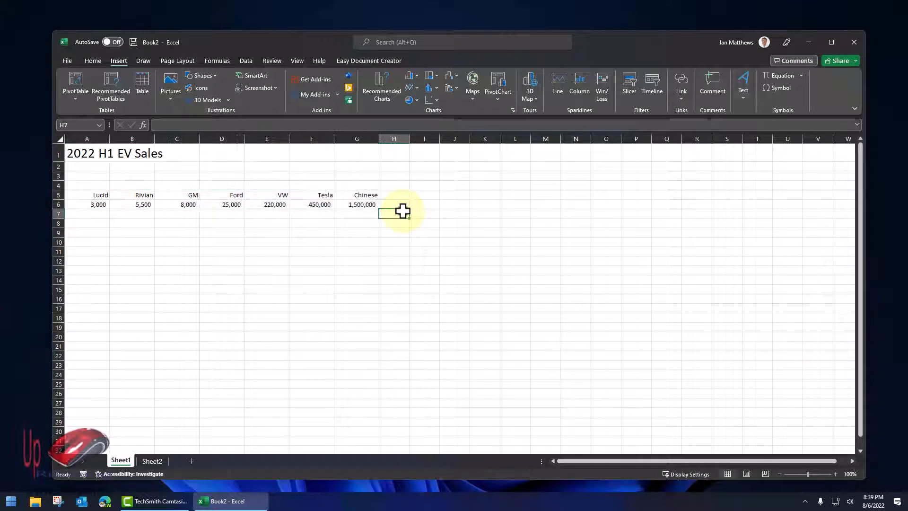
pyautogui.click(82, 193)
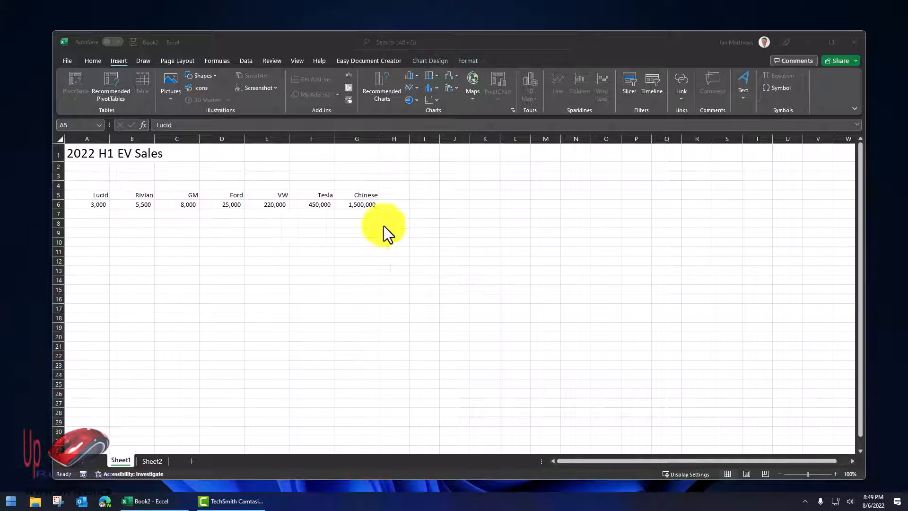
pyautogui.click(244, 263)
pyautogui.click(127, 200)
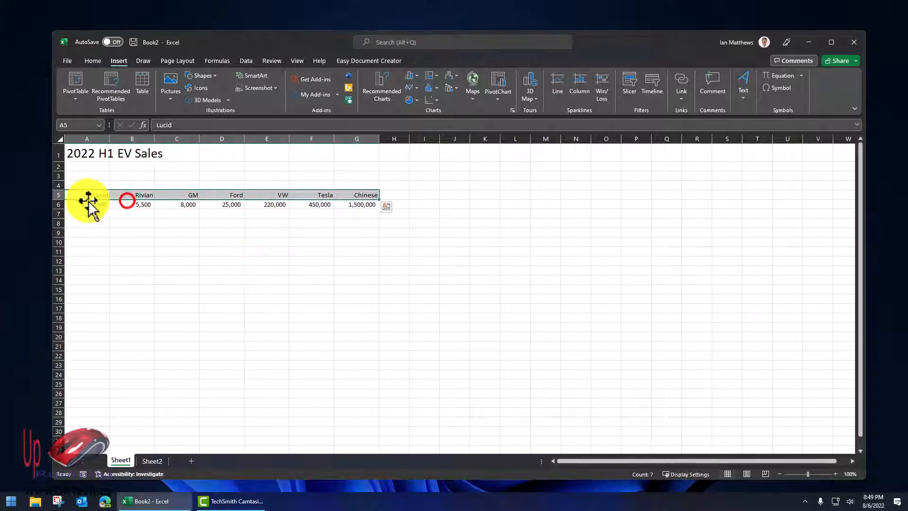
pyautogui.click(206, 235)
pyautogui.click(193, 204)
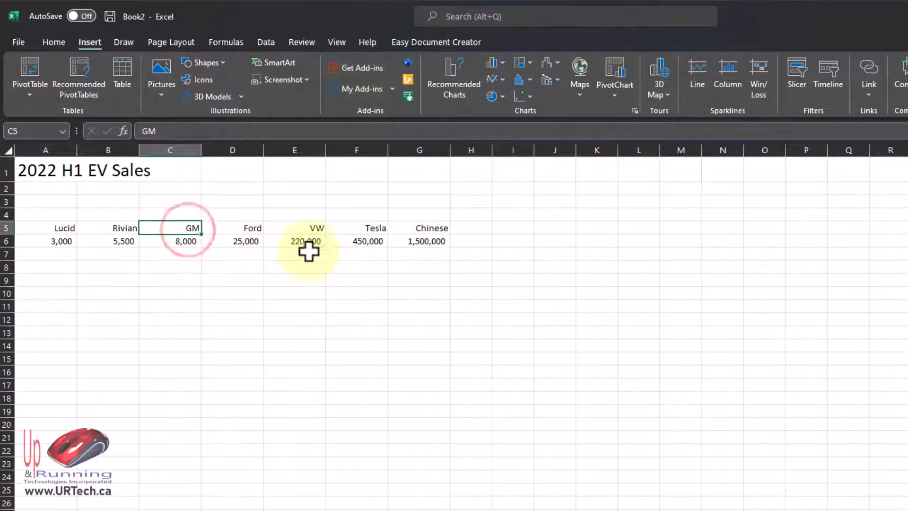
# Insert a clustered bar chart of the EV sales figures and enlarge it to start in column D just below the sheet title.
pyautogui.click(308, 232)
pyautogui.click(298, 243)
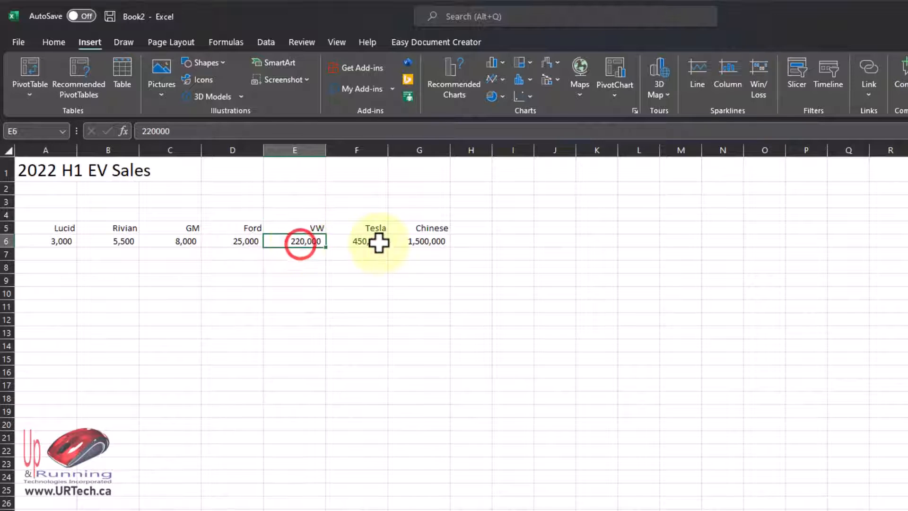
pyautogui.click(446, 77)
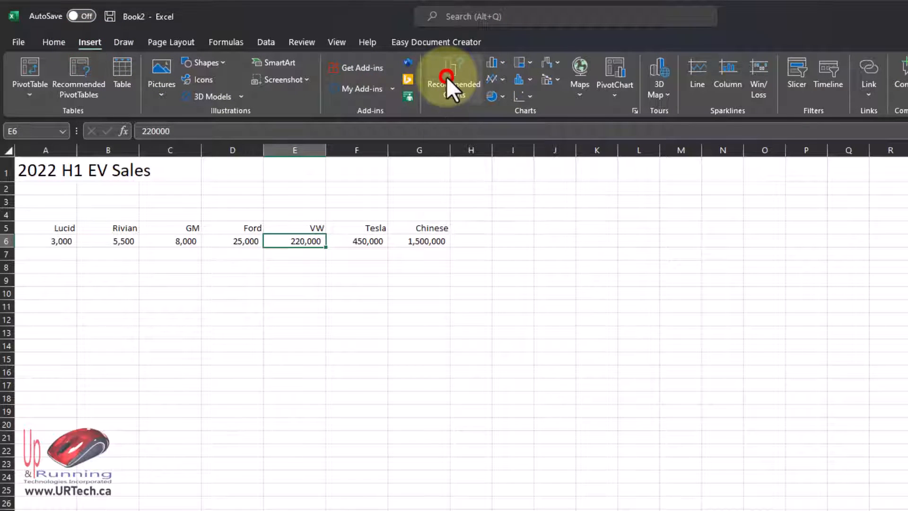
pyautogui.click(431, 202)
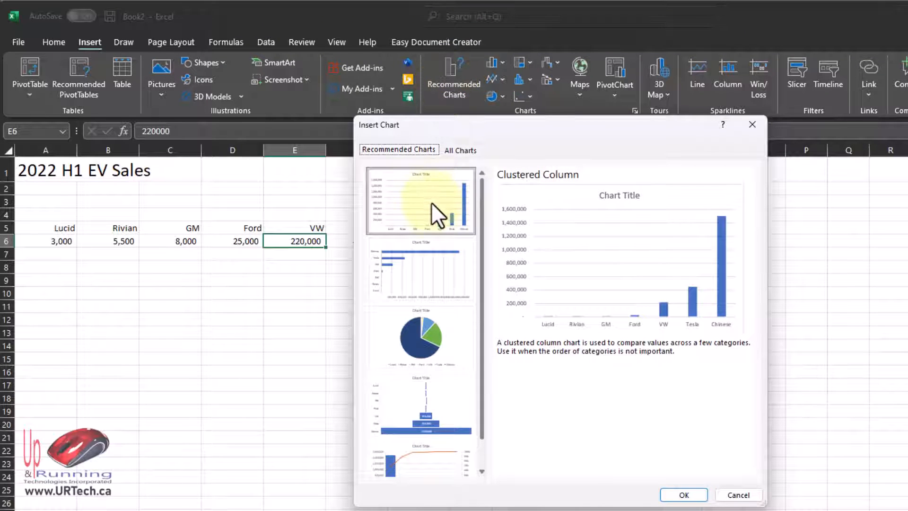
pyautogui.click(431, 271)
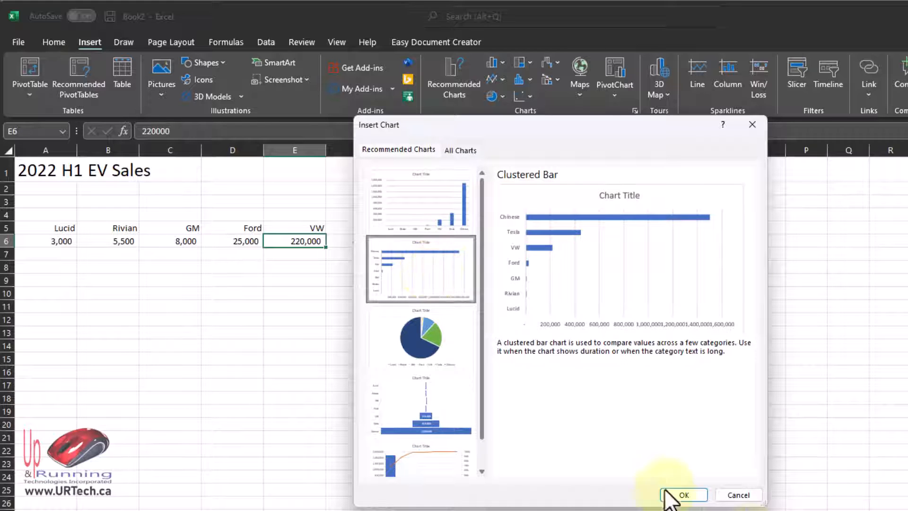
pyautogui.click(694, 496)
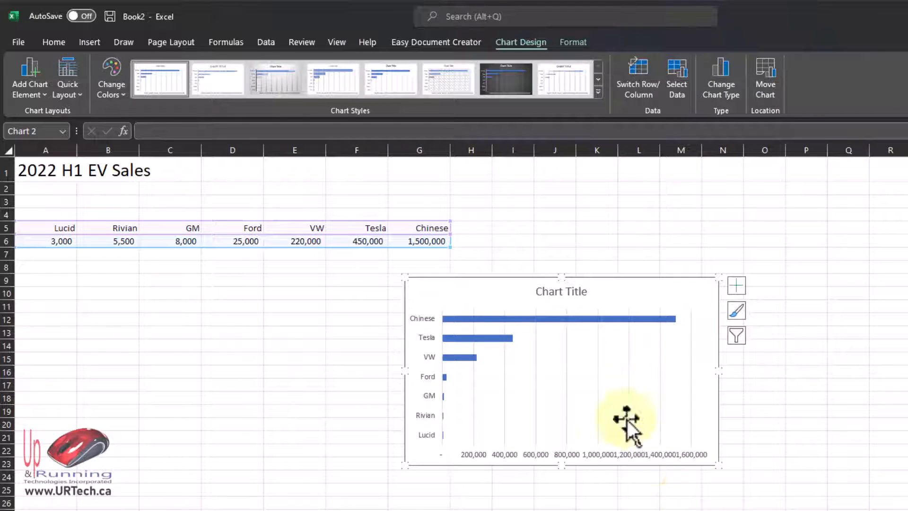
pyautogui.moveTo(404, 276); pyautogui.dragTo(223, 188)
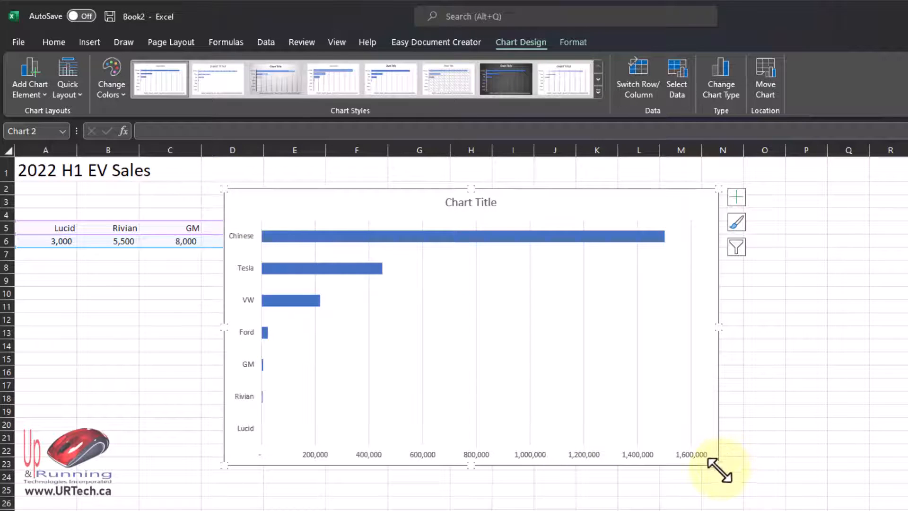
pyautogui.moveTo(719, 469); pyautogui.dragTo(822, 510)
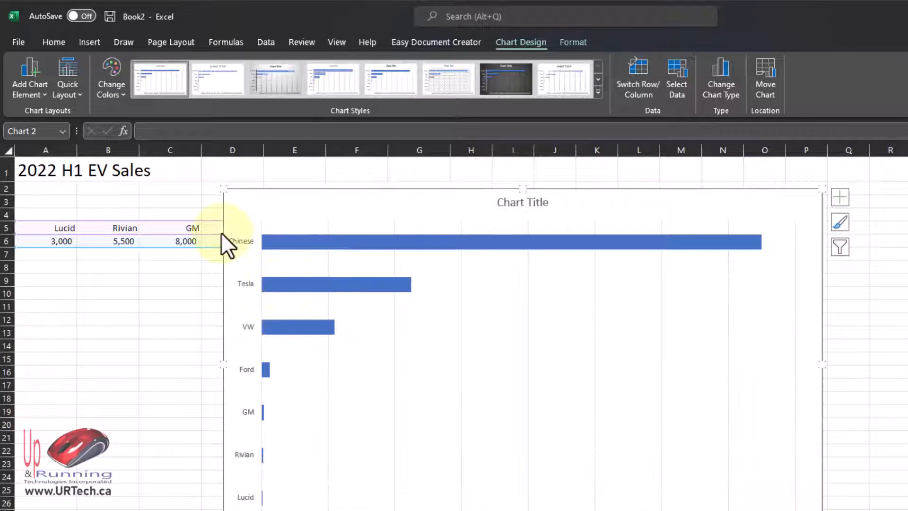
# Format the manufacturer names on the chart's vertical axis as 12-point bold text.
pyautogui.click(248, 240)
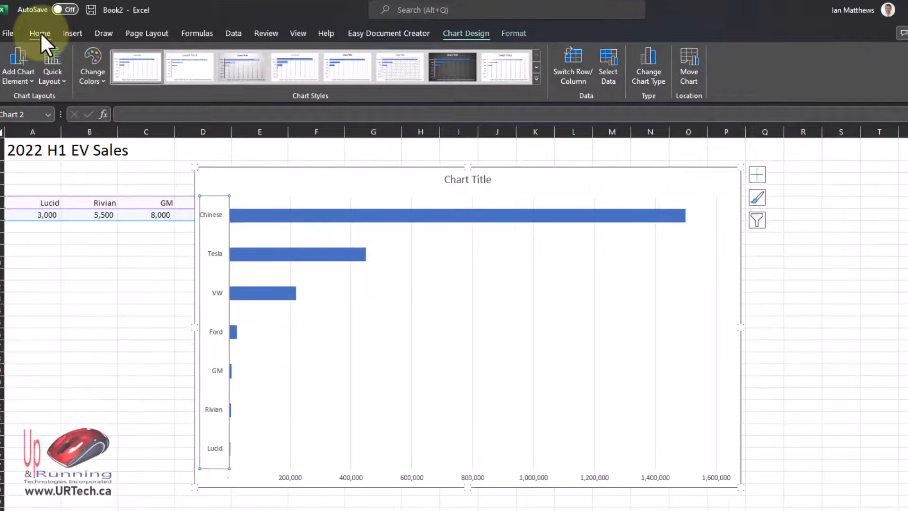
pyautogui.click(55, 42)
pyautogui.click(265, 67)
pyautogui.click(261, 156)
pyautogui.click(170, 88)
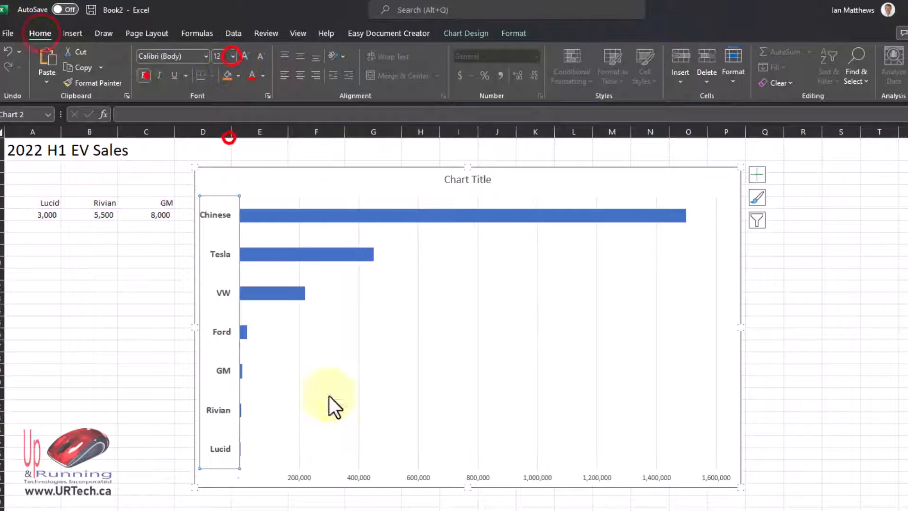
# Format the sales numbers on the chart's horizontal axis as 12-point bold text.
pyautogui.click(369, 478)
pyautogui.click(232, 56)
pyautogui.click(229, 141)
pyautogui.click(143, 75)
# Fill all bars of the chart's data series with a darker green theme color.
pyautogui.click(831, 285)
pyautogui.rightClick(649, 212)
pyautogui.click(672, 177)
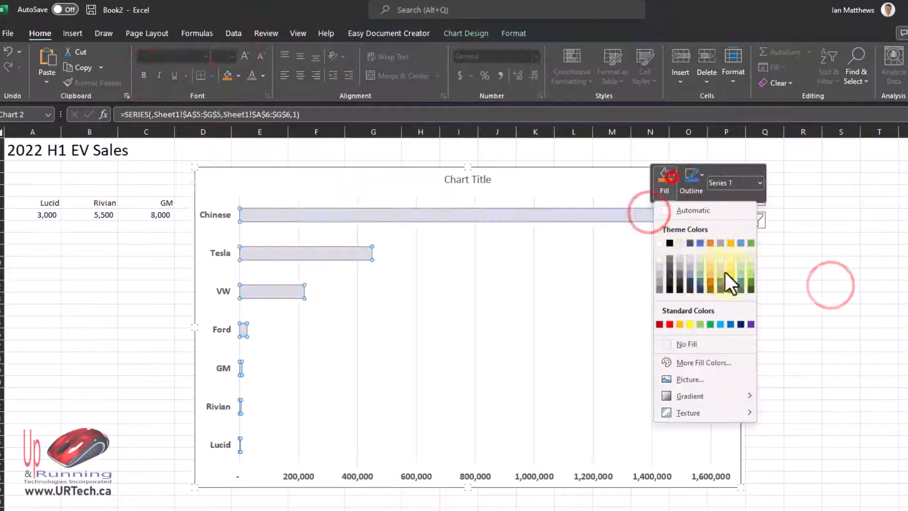
pyautogui.click(751, 282)
# Fill the chart's plot area with an online picture found by searching "tesla factory" and increase its transparency to a faded background.
pyautogui.rightClick(632, 296)
pyautogui.click(694, 407)
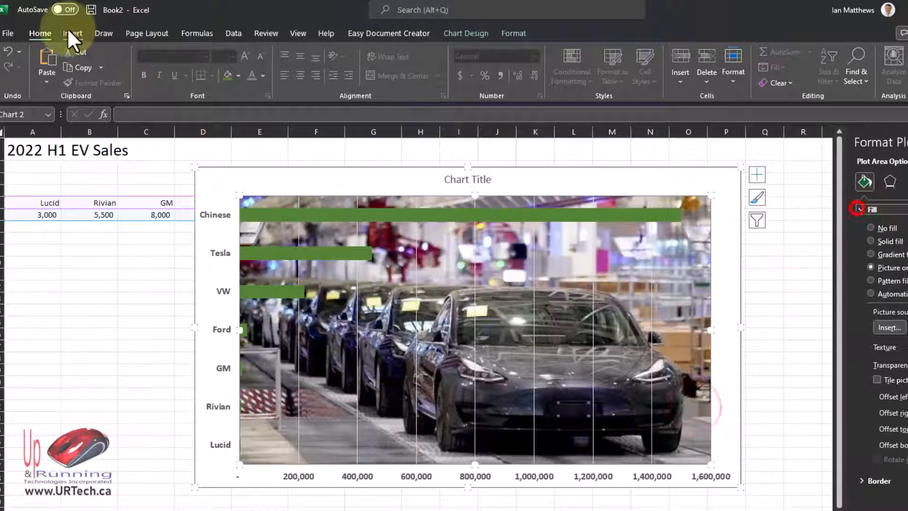
pyautogui.click(71, 32)
pyautogui.click(131, 75)
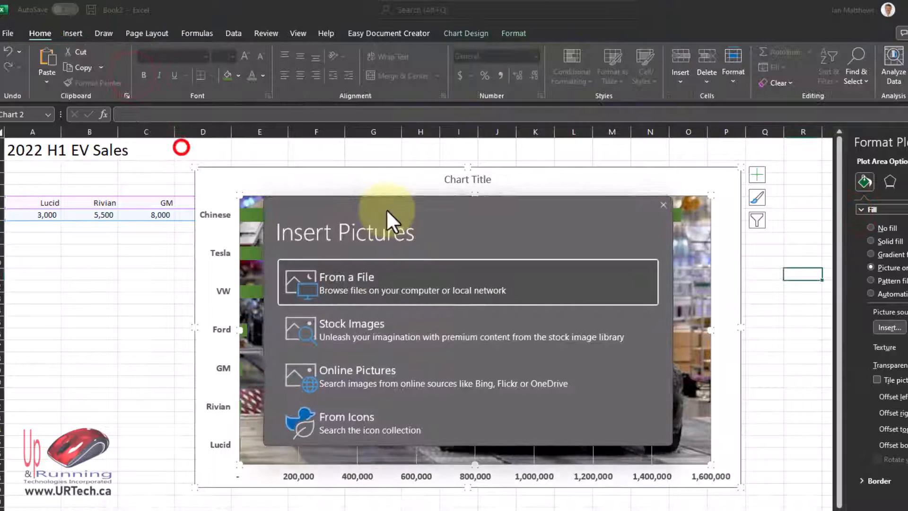
pyautogui.click(364, 375)
pyautogui.click(203, 104)
pyautogui.write('tesla factory')
pyautogui.press('Return')
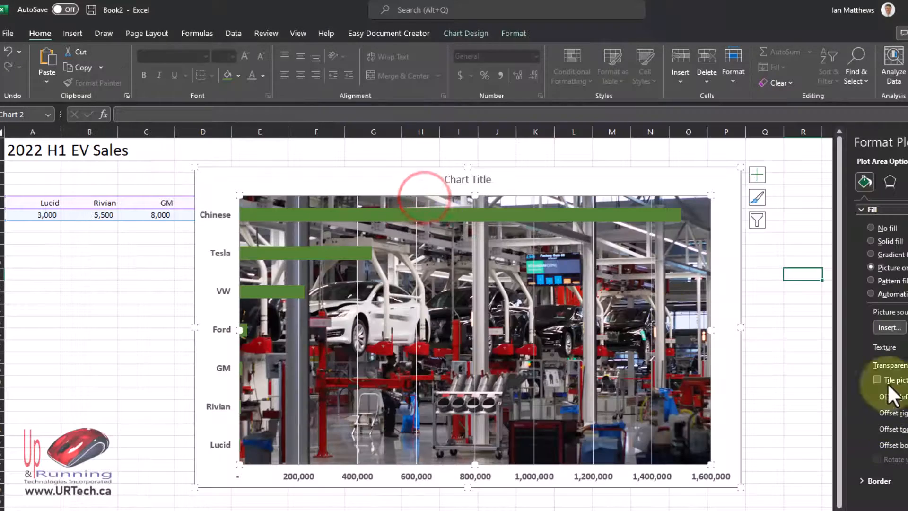
pyautogui.moveTo(905, 366); pyautogui.dragTo(907, 366)
pyautogui.click(762, 326)
# Replace the placeholder chart title with the sheet heading "2022 H1 EV Sales" copied from cell A1.
pyautogui.click(30, 143)
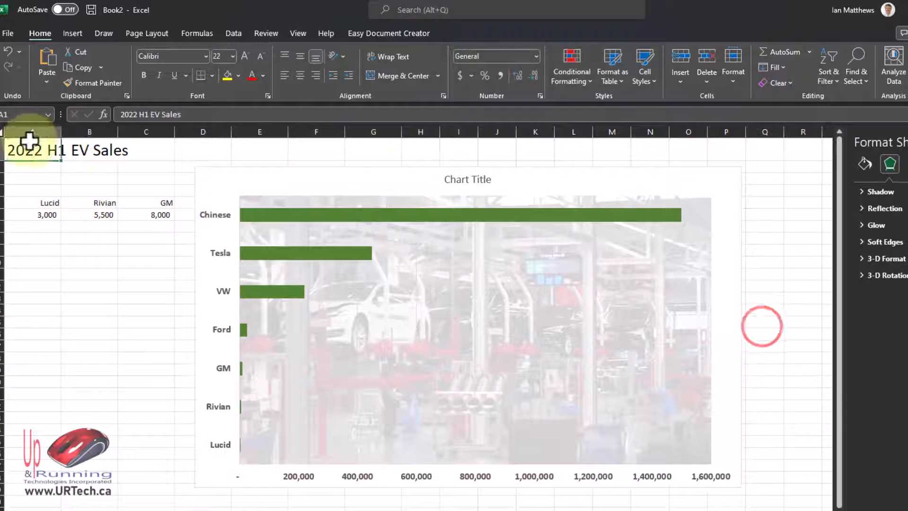
pyautogui.tripleClick(30, 142)
pyautogui.hotkey('ctrl', 'c')
pyautogui.click(475, 180)
pyautogui.tripleClick(473, 179)
pyautogui.press('Delete')
pyautogui.click(481, 180)
pyautogui.hotkey('ctrl', 'v')
# Format the chart title "2022 H1 EV Sales" as 36-point bold text.
pyautogui.click(49, 34)
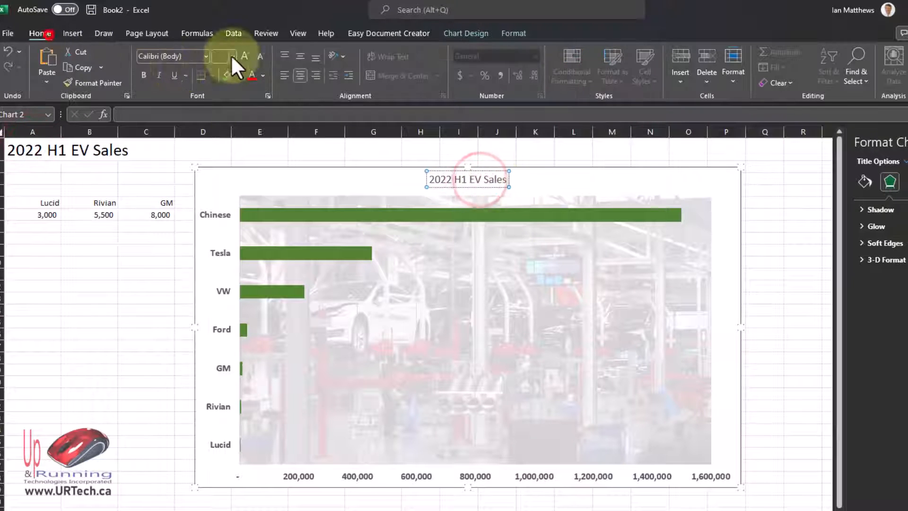
pyautogui.click(232, 57)
pyautogui.click(224, 242)
pyautogui.click(143, 74)
pyautogui.tripleClick(493, 175)
pyautogui.click(234, 57)
pyautogui.click(225, 255)
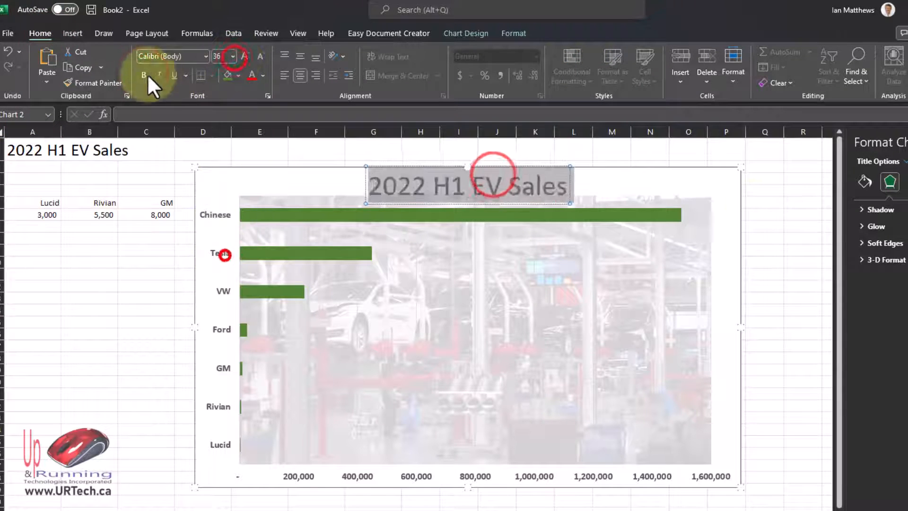
pyautogui.click(146, 73)
# Shift the whole chart slightly left on the sheet and copy it.
pyautogui.moveTo(619, 196); pyautogui.dragTo(585, 193)
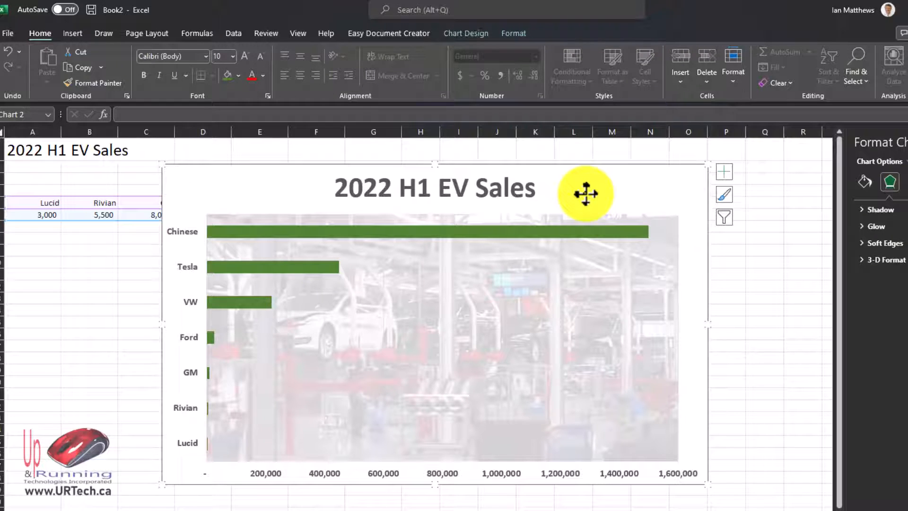
pyautogui.rightClick(586, 193)
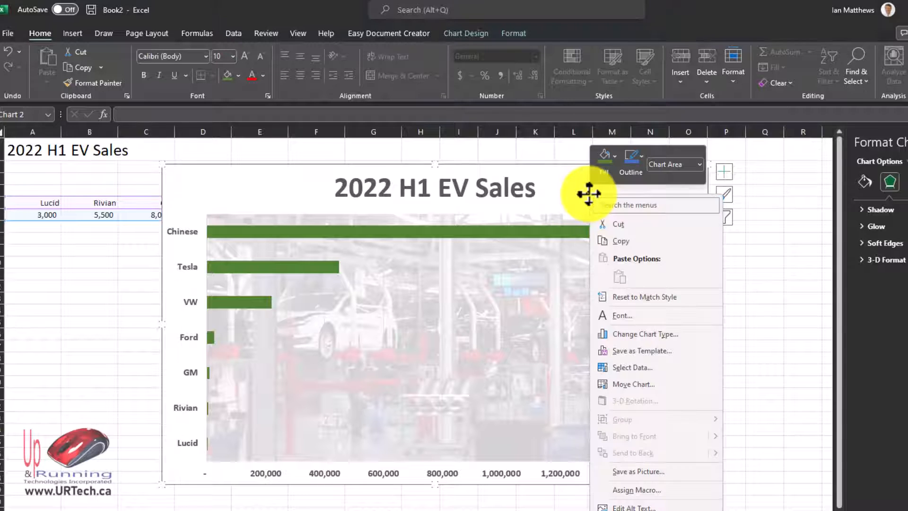
pyautogui.click(633, 239)
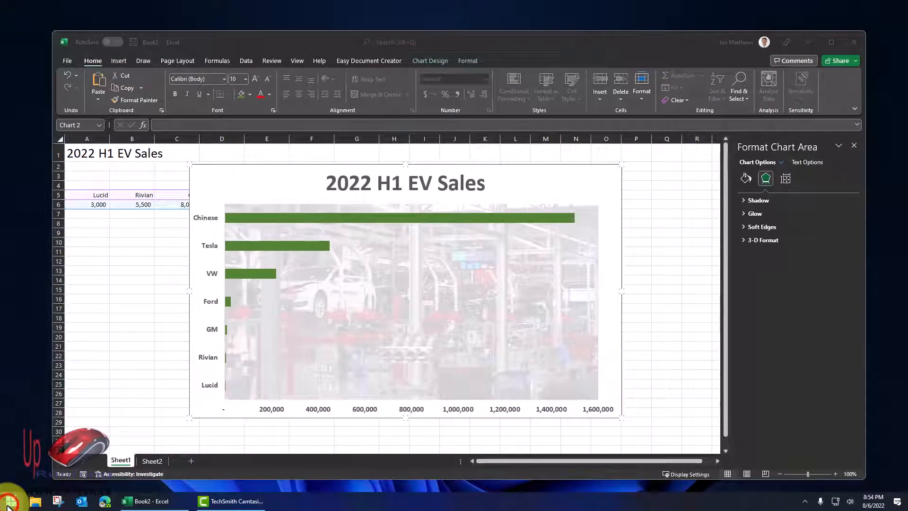
# Open PowerPoint with a blank presentation and paste the copied chart onto the title slide.
pyautogui.click(9, 503)
pyautogui.write('powerpoint')
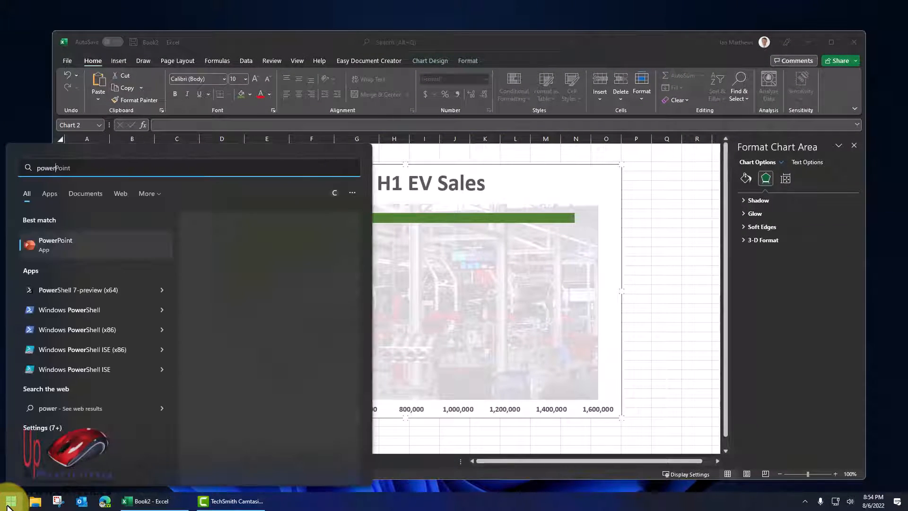
pyautogui.press('Return')
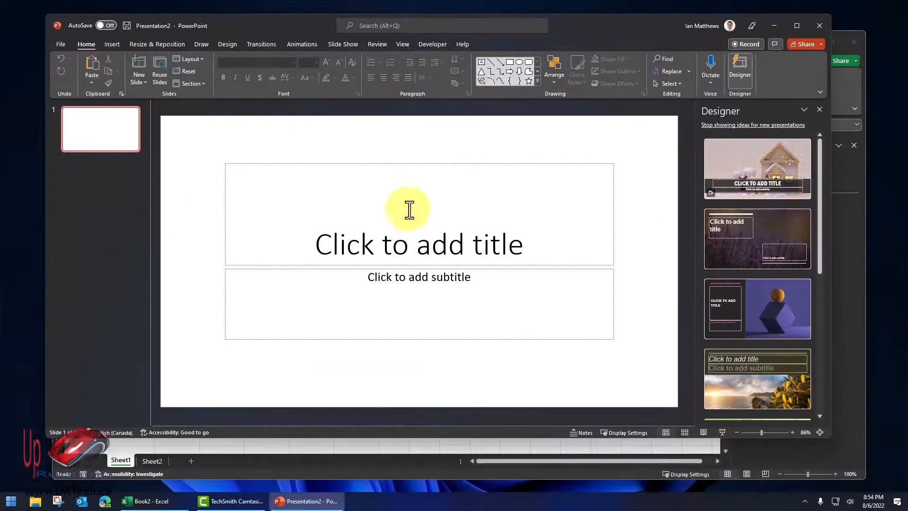
pyautogui.click(222, 154)
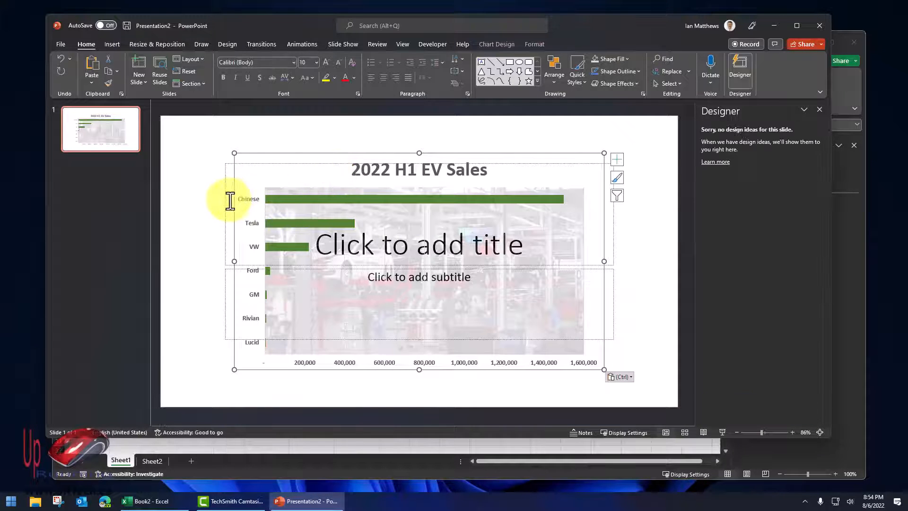
# Delete the empty title and subtitle placeholders overlapping the chart on the slide.
pyautogui.click(224, 202)
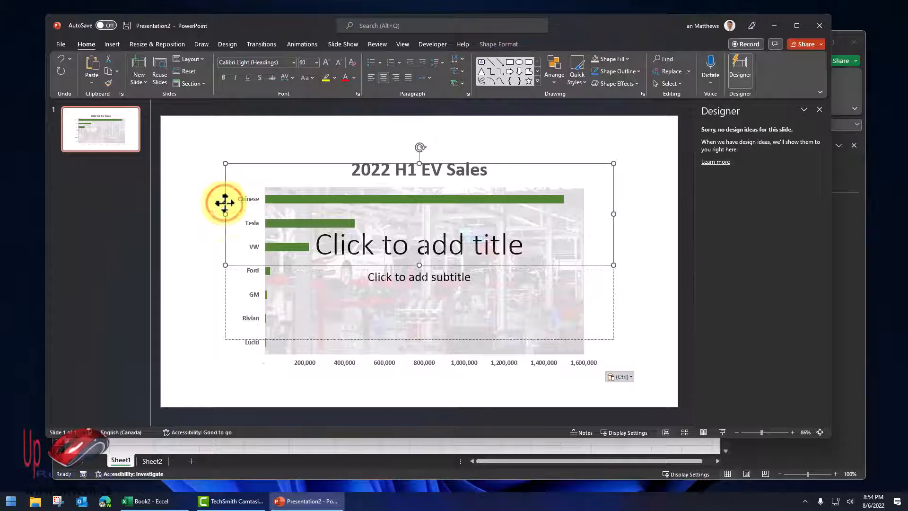
pyautogui.click(224, 294)
pyautogui.click(224, 293)
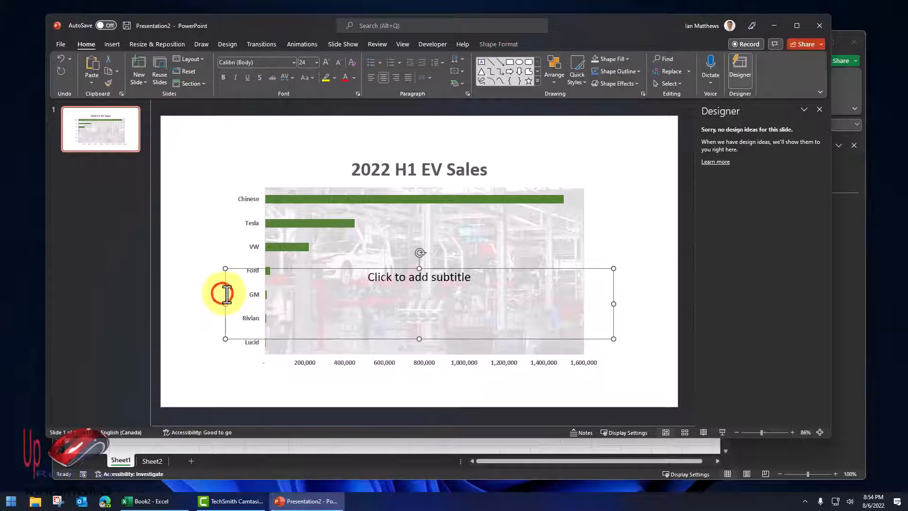
pyautogui.press('Delete')
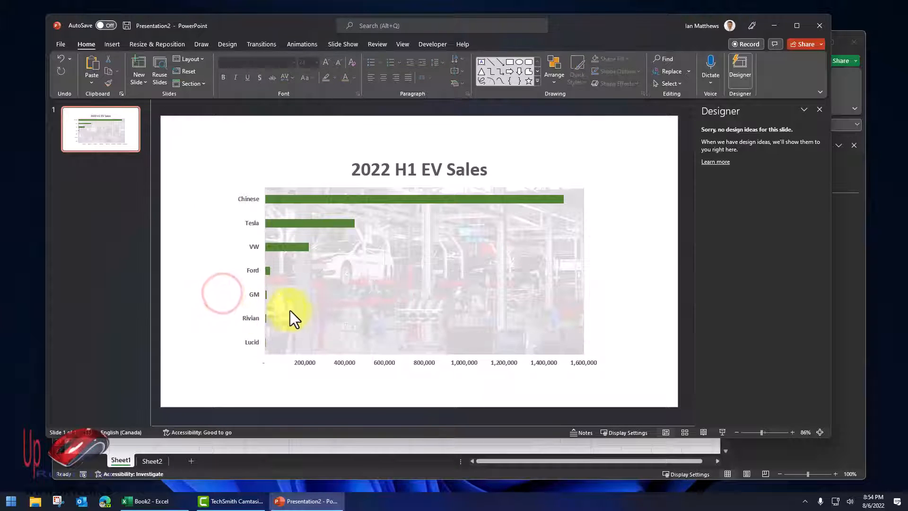
# Apply the Float In entrance animation to the entire chart on the slide.
pyautogui.click(577, 241)
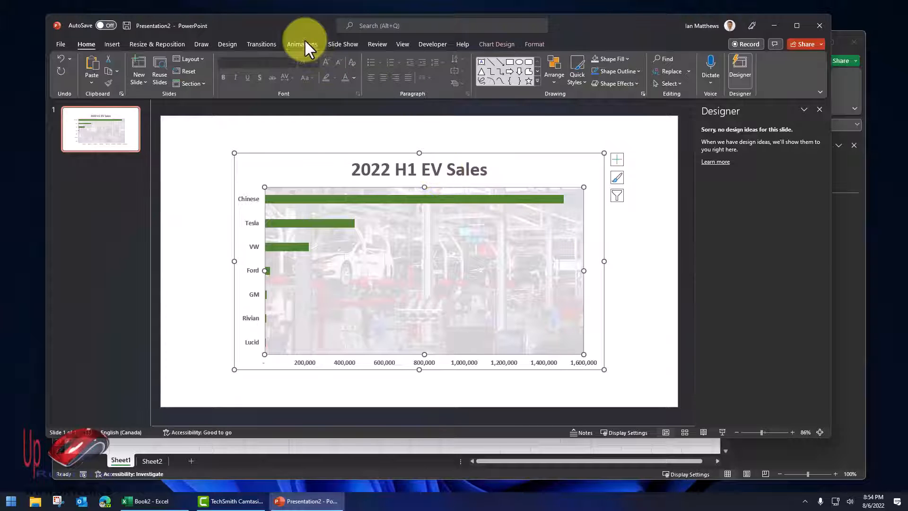
pyautogui.click(311, 168)
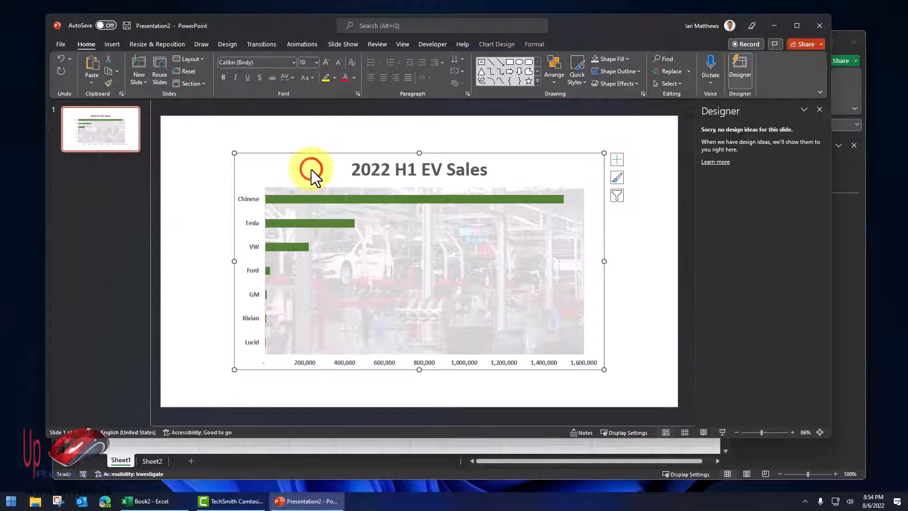
pyautogui.click(308, 112)
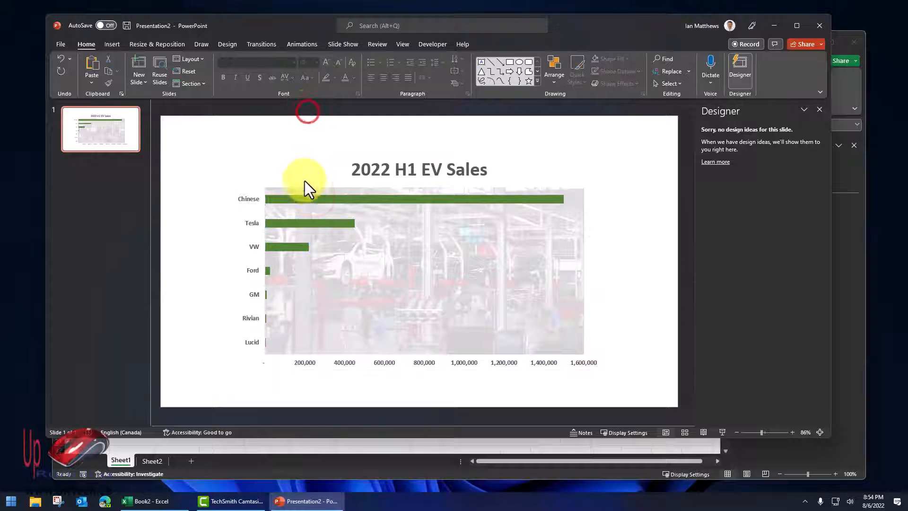
pyautogui.click(312, 172)
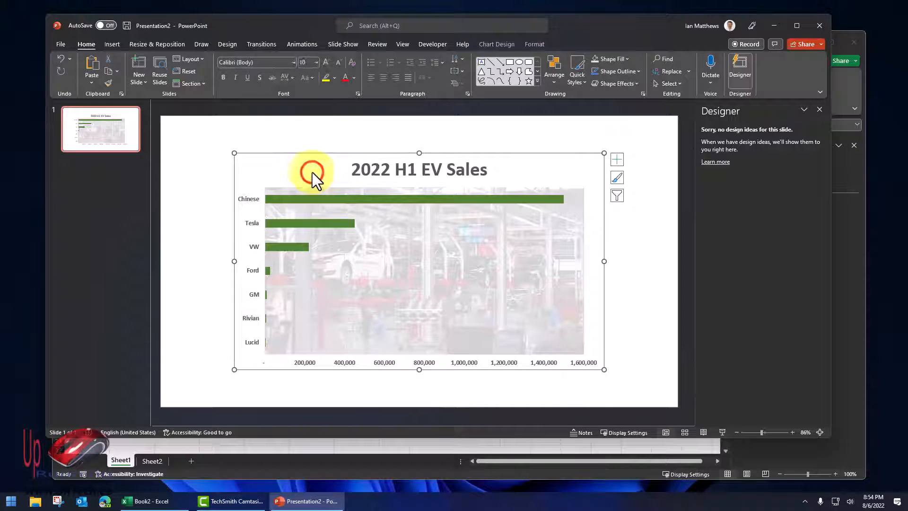
pyautogui.click(296, 43)
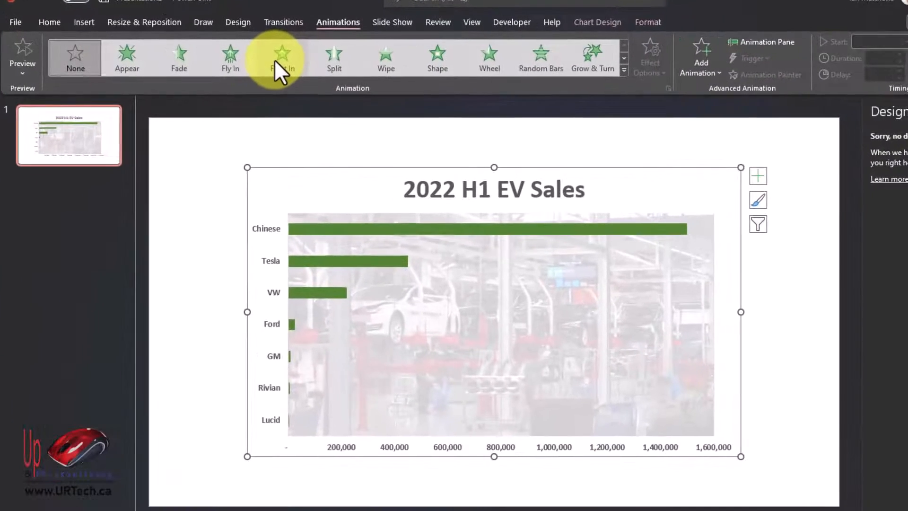
pyautogui.click(277, 59)
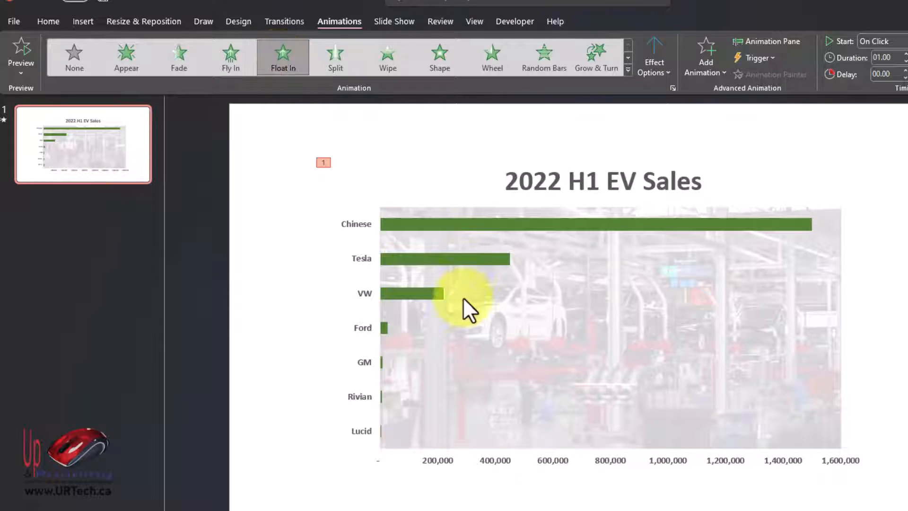
# Sequence the chart's Float In animation by element in category and set its duration to 0.25 seconds.
pyautogui.click(657, 60)
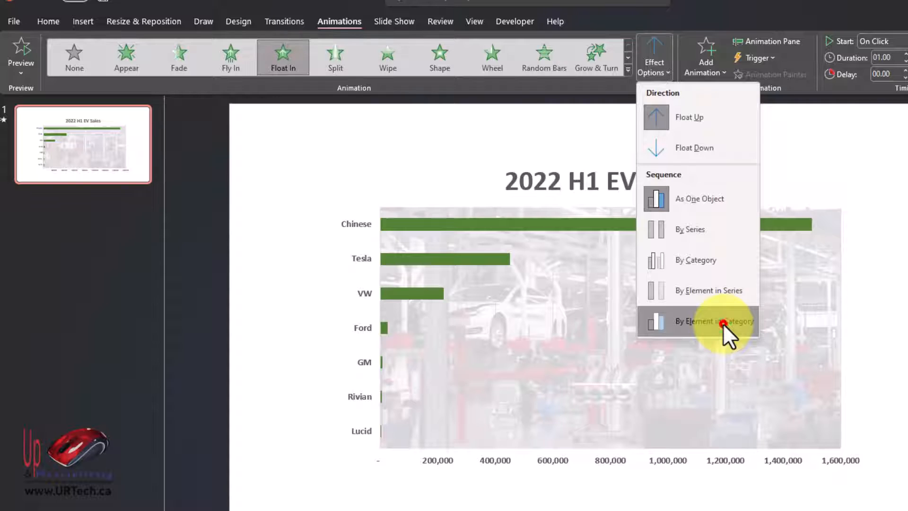
pyautogui.click(722, 323)
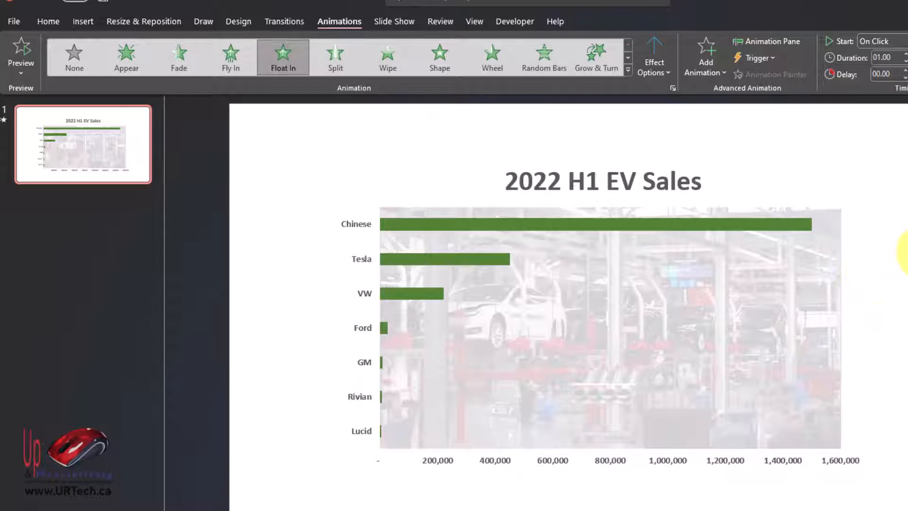
pyautogui.click(891, 57)
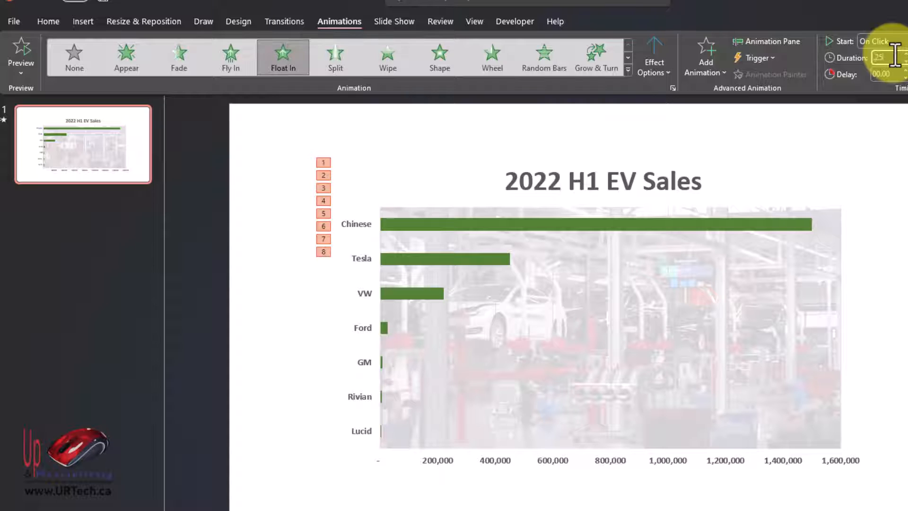
pyautogui.click(889, 168)
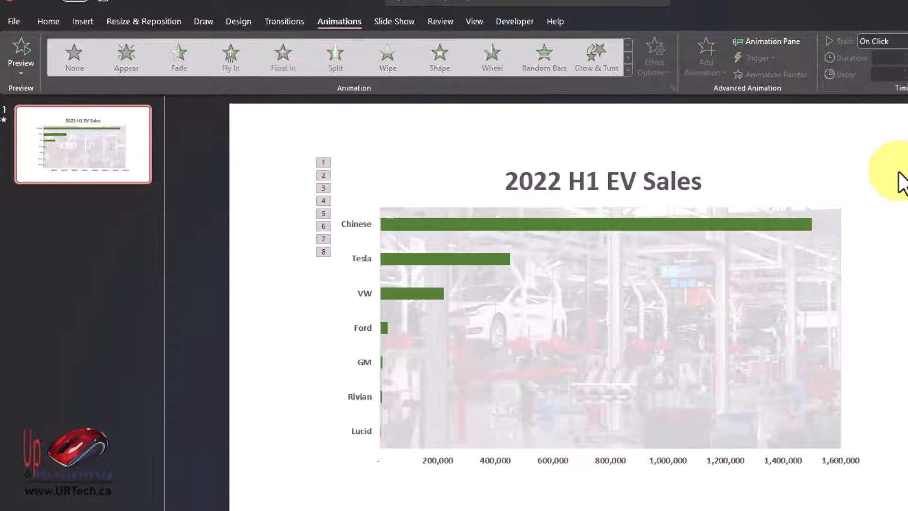
pyautogui.click(652, 67)
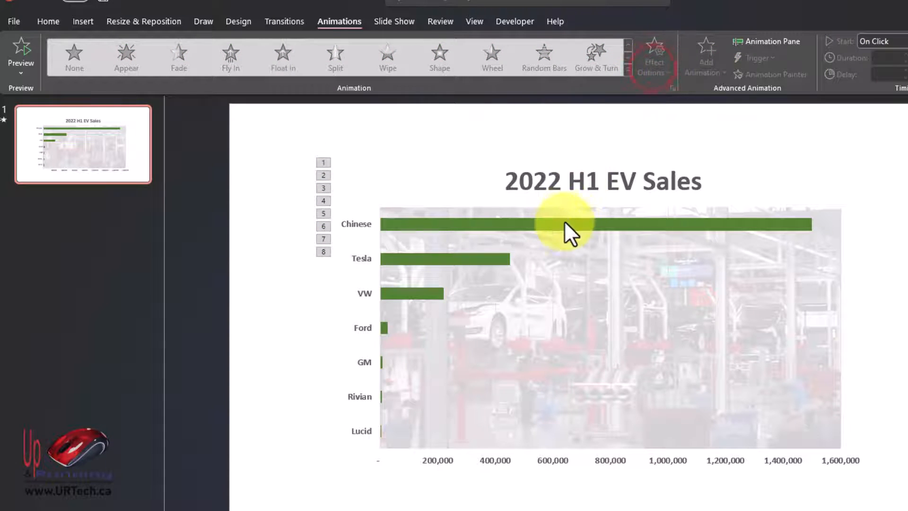
pyautogui.click(565, 216)
pyautogui.click(645, 57)
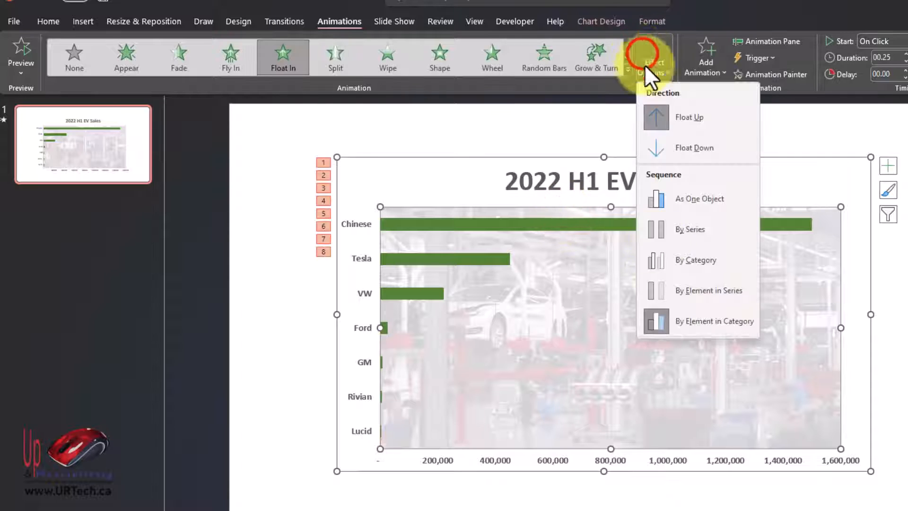
pyautogui.click(671, 320)
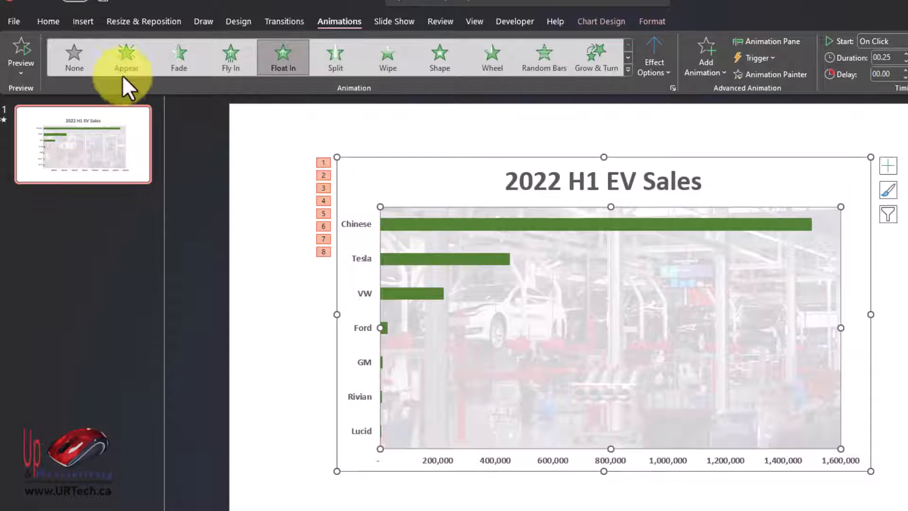
# Change the chart's entrance animation to Appear, sequenced by element in category.
pyautogui.click(121, 56)
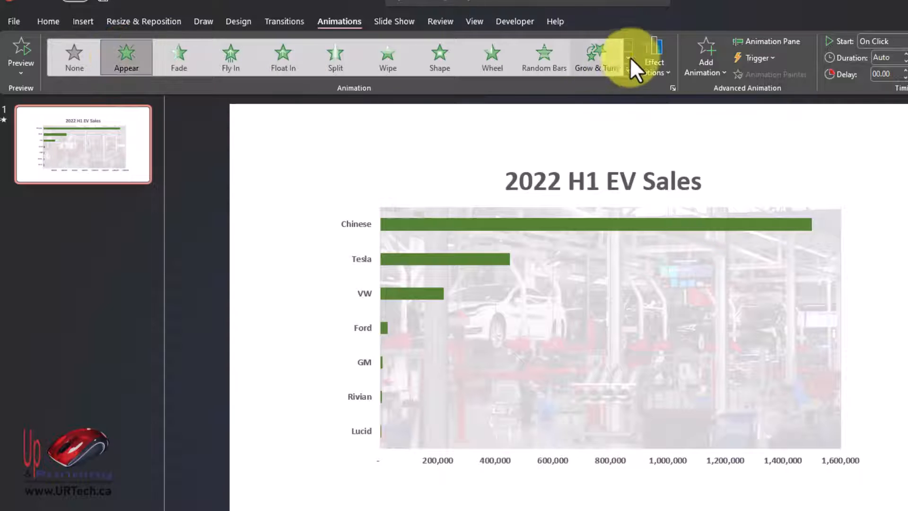
pyautogui.click(652, 60)
pyautogui.click(690, 240)
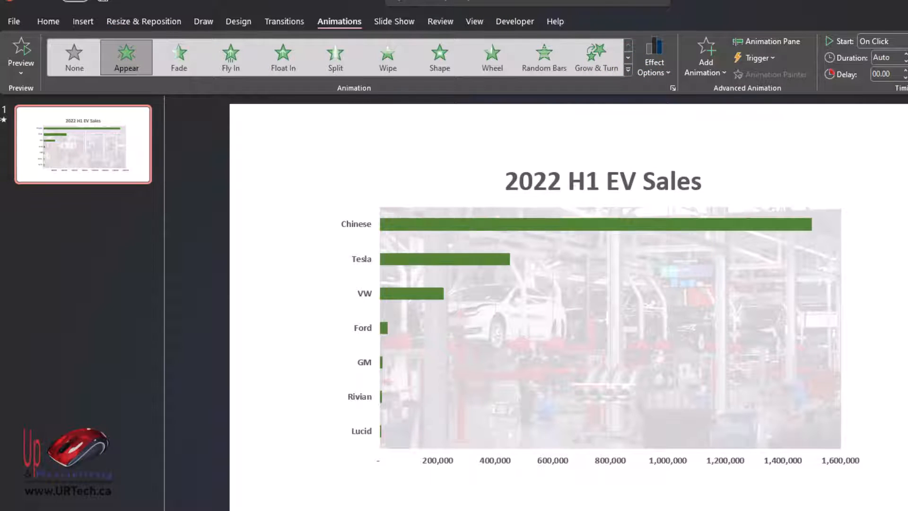
# Try the Bounce entrance animation on the chart, sequenced by element in category.
pyautogui.click(627, 70)
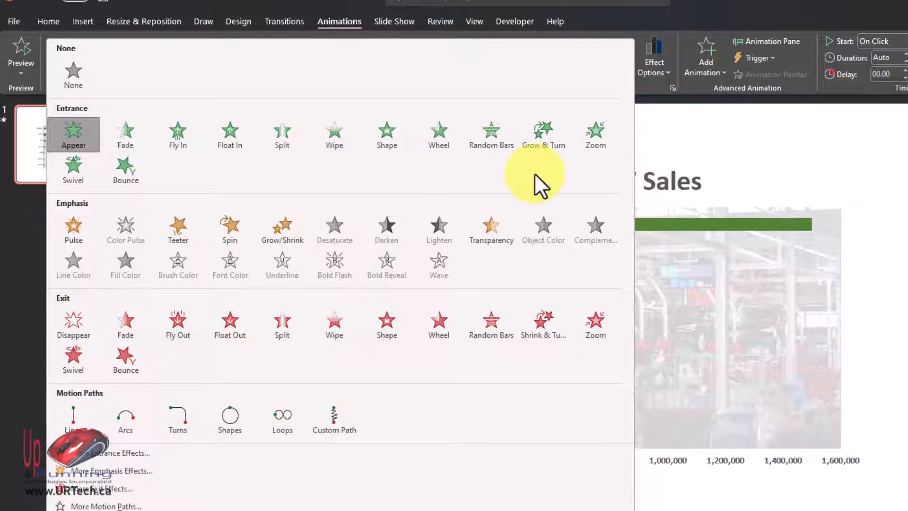
pyautogui.click(127, 174)
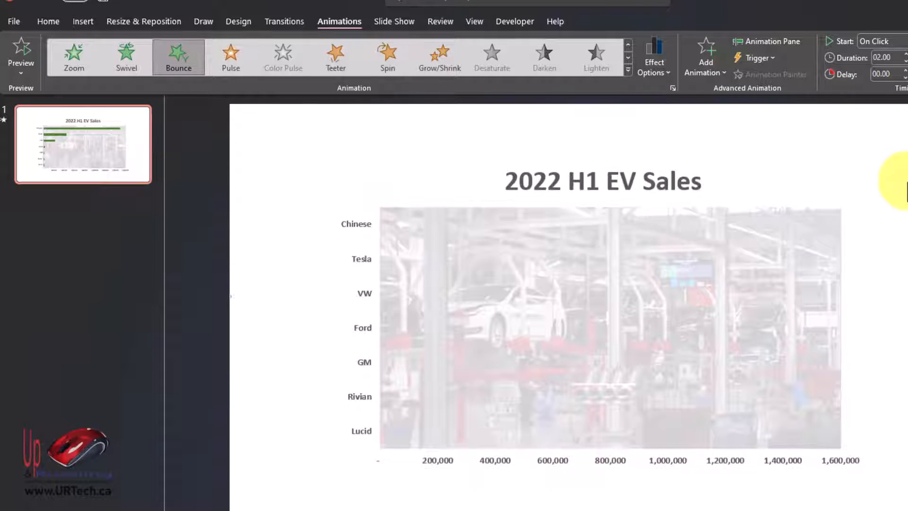
pyautogui.click(649, 69)
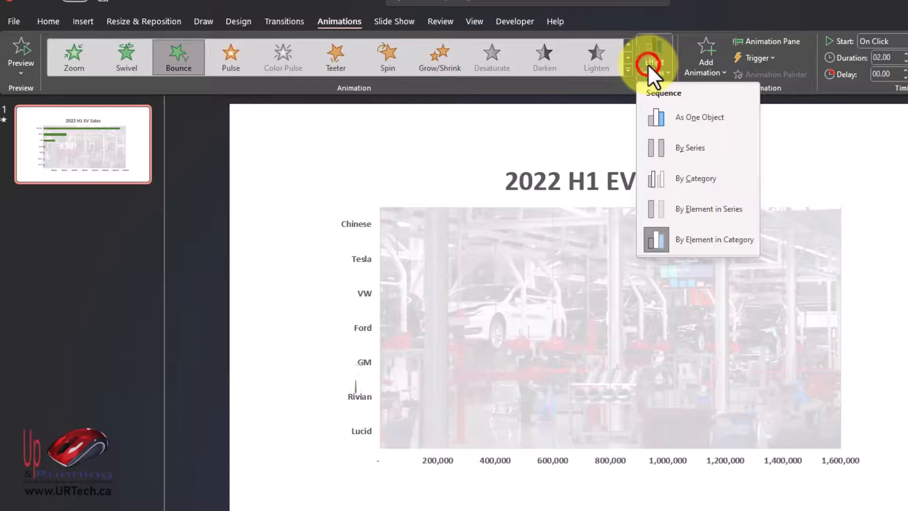
pyautogui.click(685, 237)
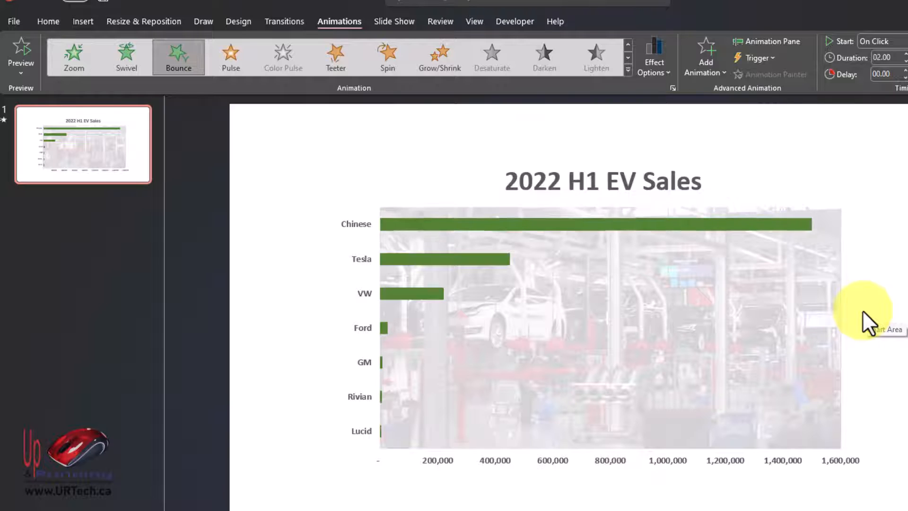
# Apply the Wipe entrance animation to the chart with its direction set to From Left.
pyautogui.click(628, 71)
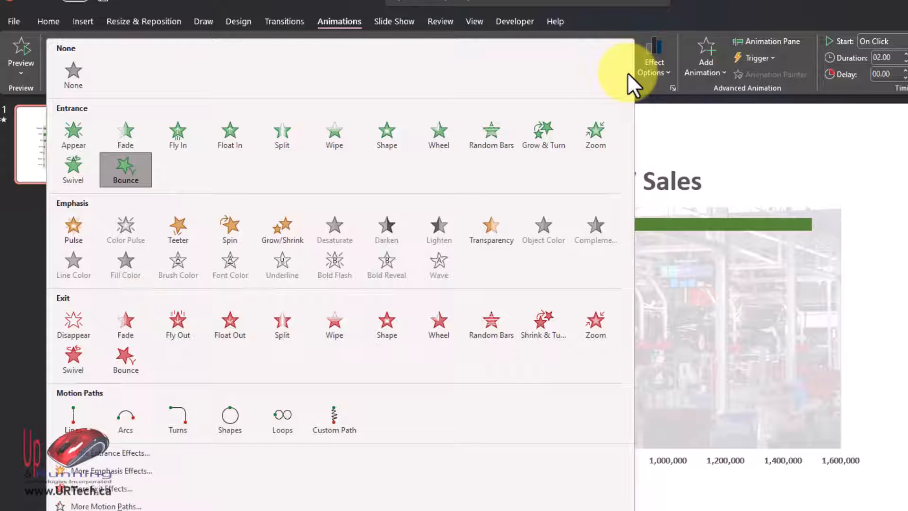
pyautogui.click(334, 132)
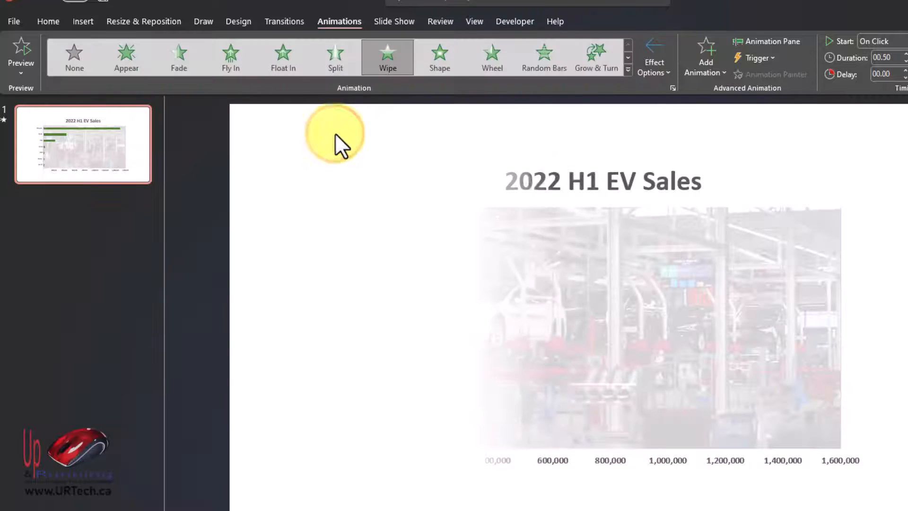
pyautogui.click(650, 45)
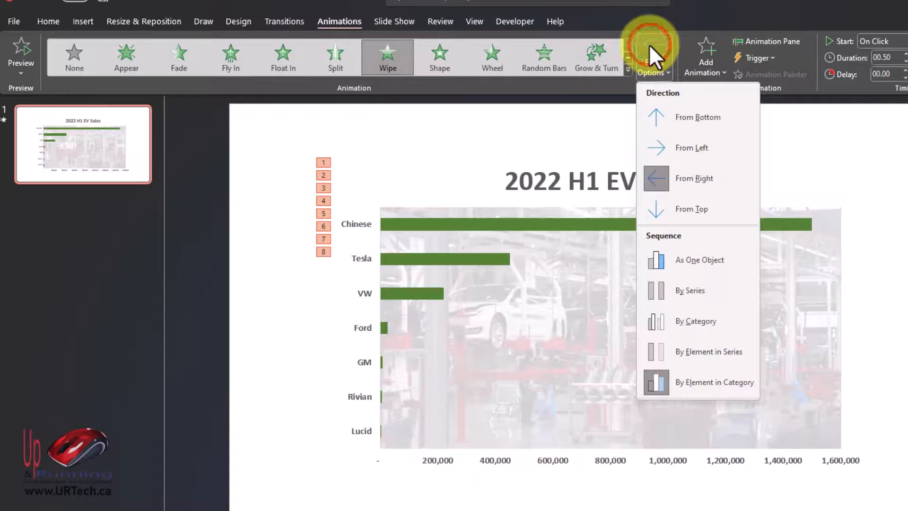
pyautogui.click(683, 148)
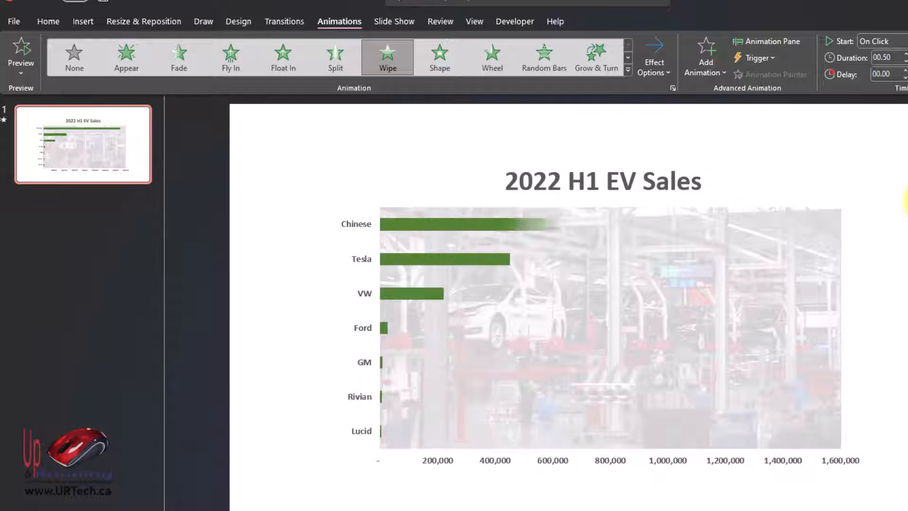
# Set the Wipe duration to 1 second and replay the chart animation by element in category.
pyautogui.click(885, 57)
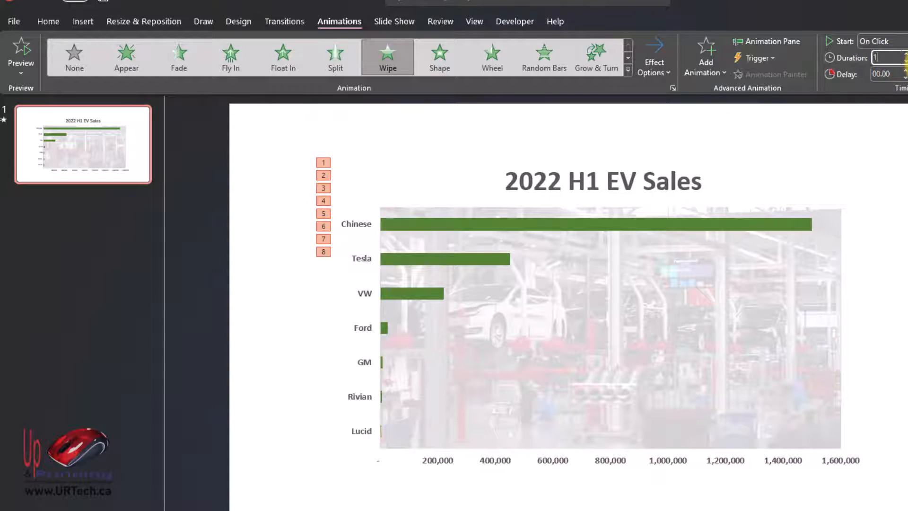
pyautogui.click(395, 218)
pyautogui.click(646, 48)
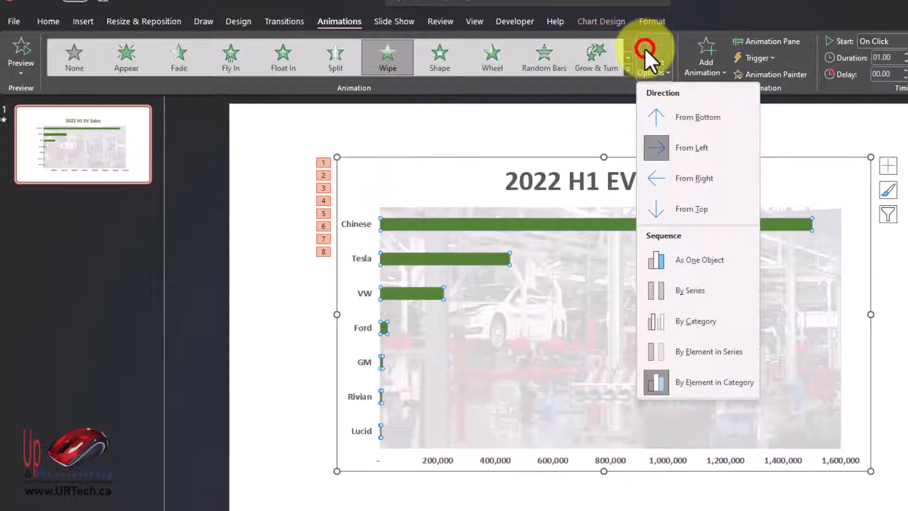
pyautogui.click(681, 380)
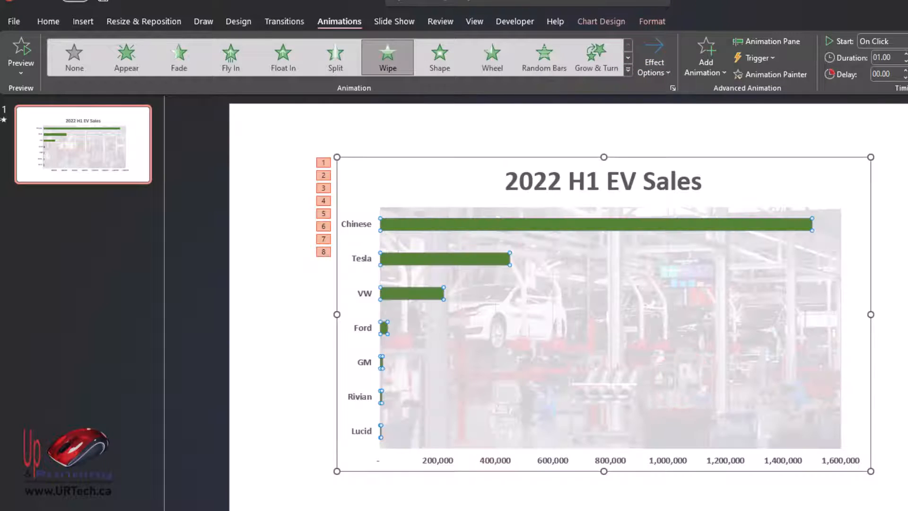
pyautogui.click(658, 49)
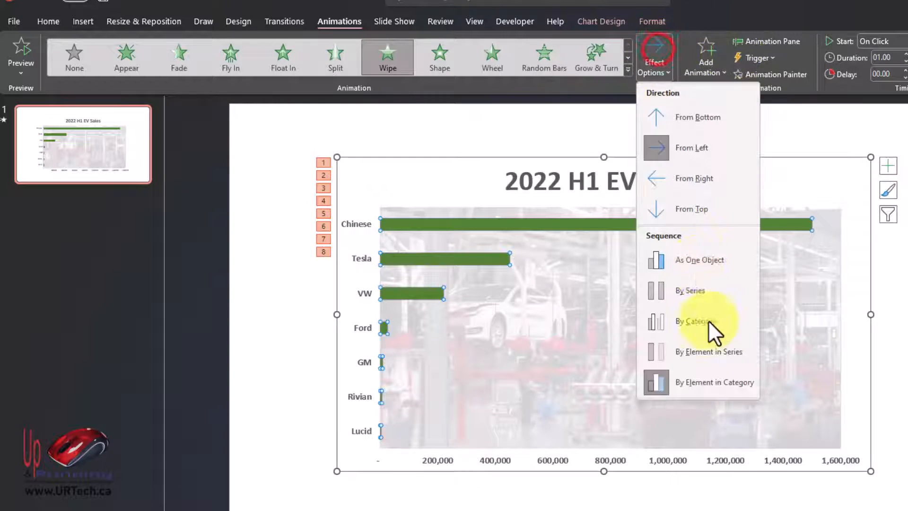
pyautogui.click(711, 382)
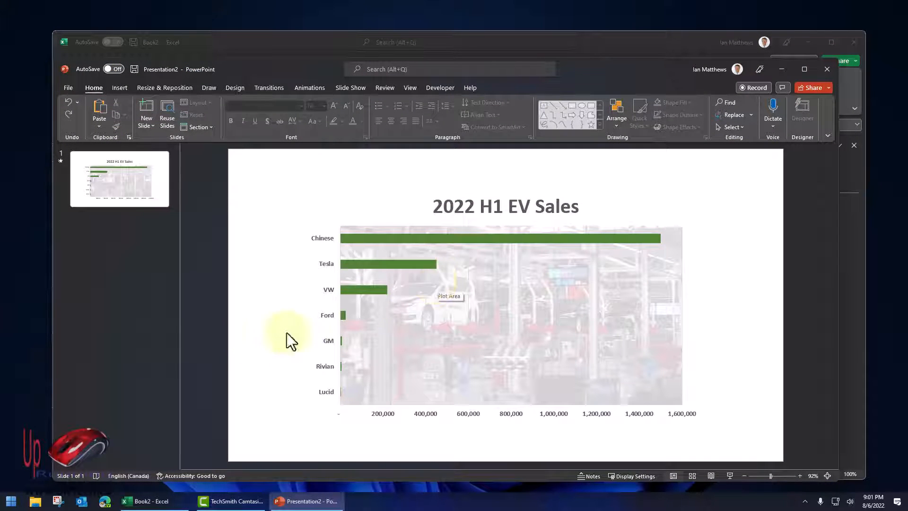
# Add a new slide after the chart slide and open it for editing.
pyautogui.rightClick(120, 230)
pyautogui.click(147, 267)
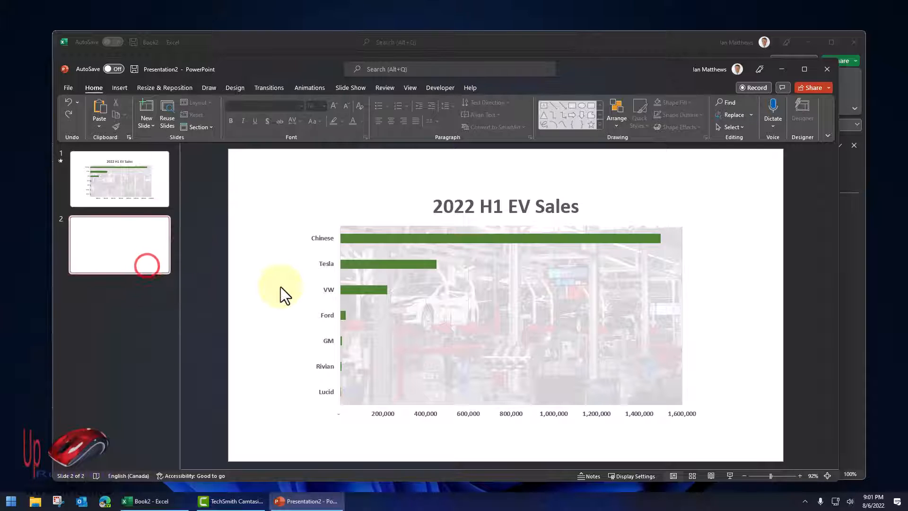
pyautogui.click(92, 246)
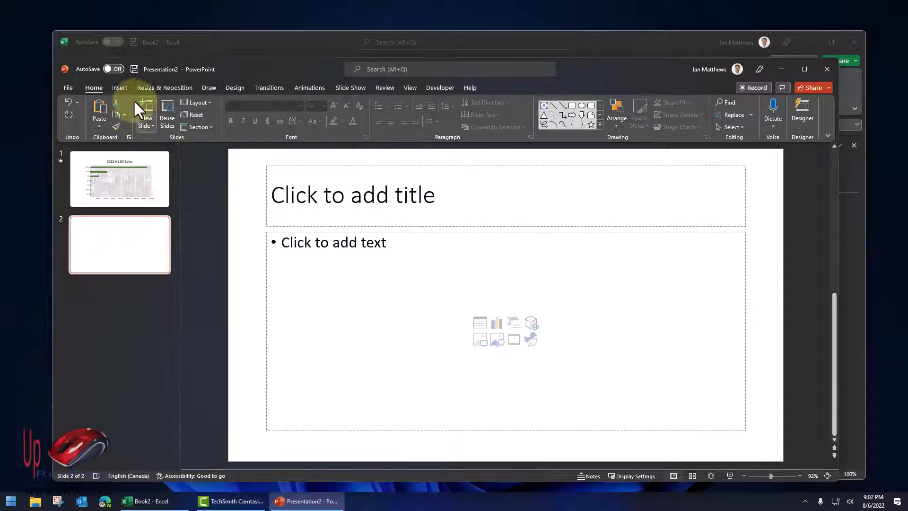
# Start a screen recording for the new slide with the area above the taskbar selected, and move the Excel window out of that area.
pyautogui.click(120, 88)
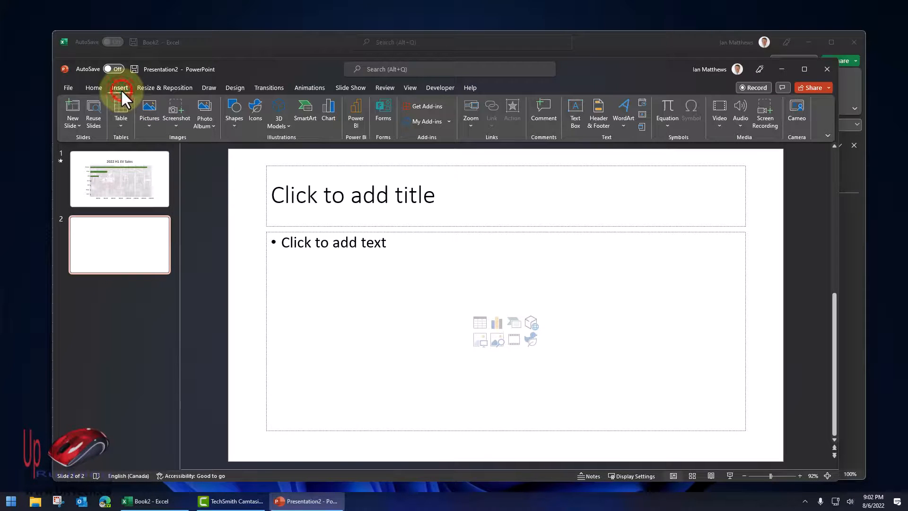
pyautogui.click(763, 110)
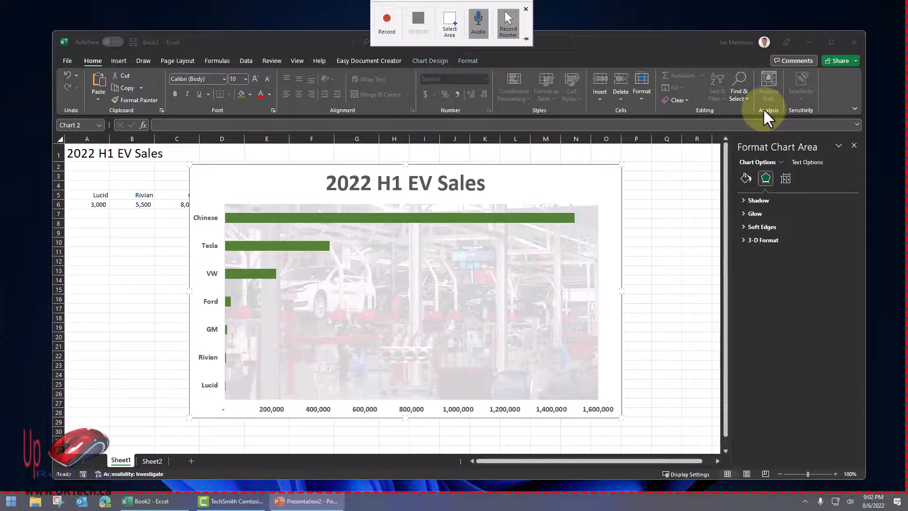
pyautogui.click(448, 24)
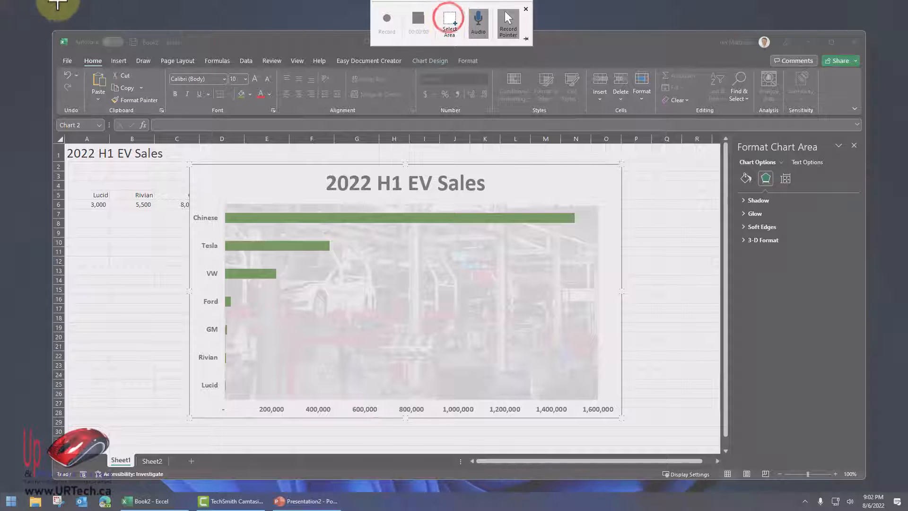
pyautogui.moveTo(2, 1); pyautogui.dragTo(899, 489)
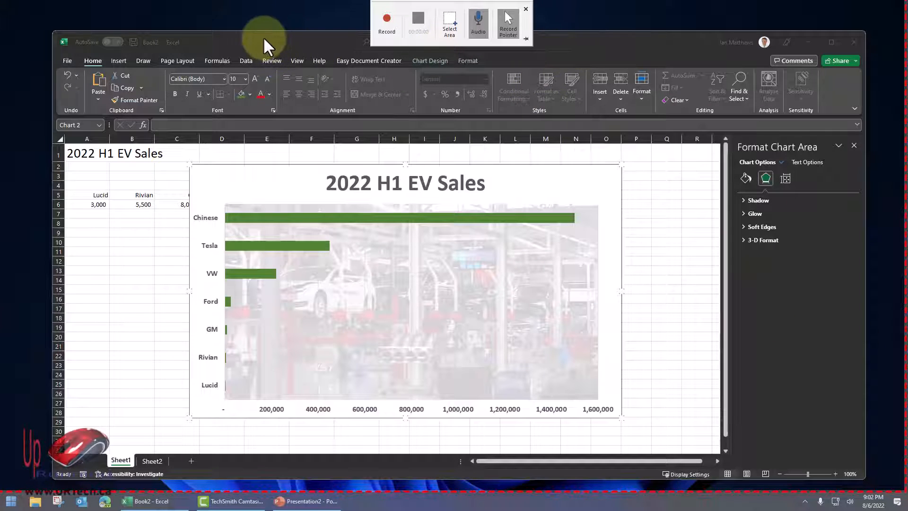
pyautogui.moveTo(264, 38); pyautogui.dragTo(714, 124)
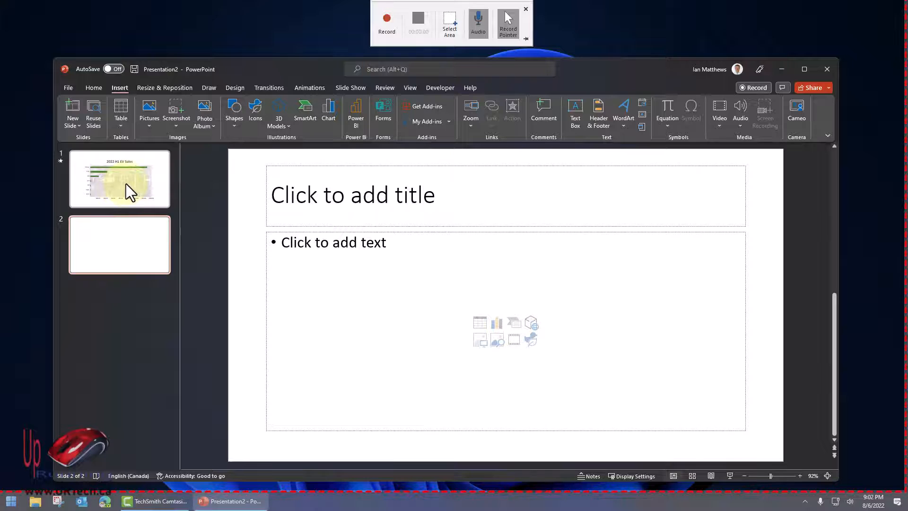
# Run the slide show from the chart slide with presenter view and slide show swapped, and start the screen recording.
pyautogui.click(126, 183)
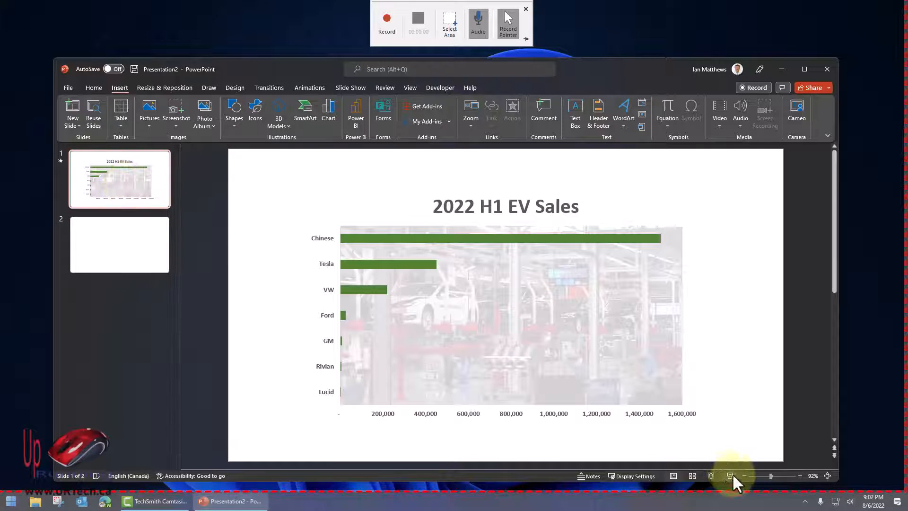
pyautogui.click(730, 475)
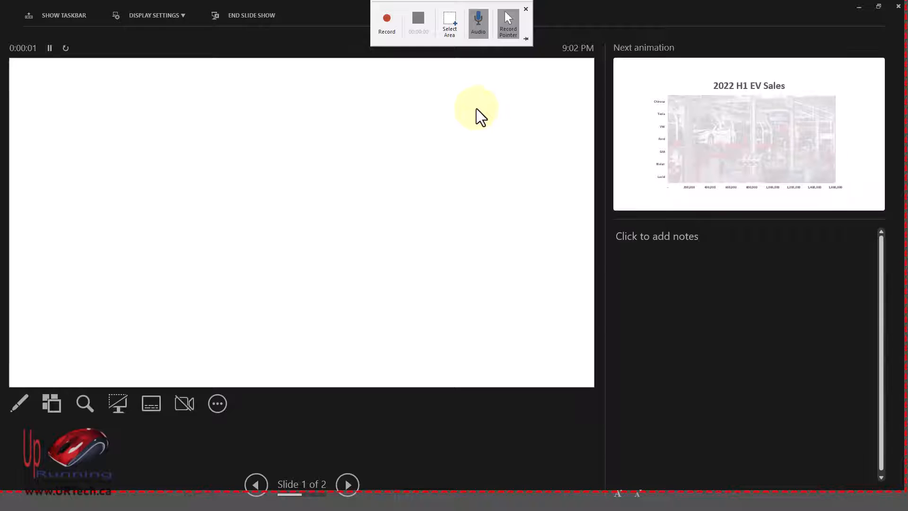
pyautogui.click(150, 16)
pyautogui.click(153, 37)
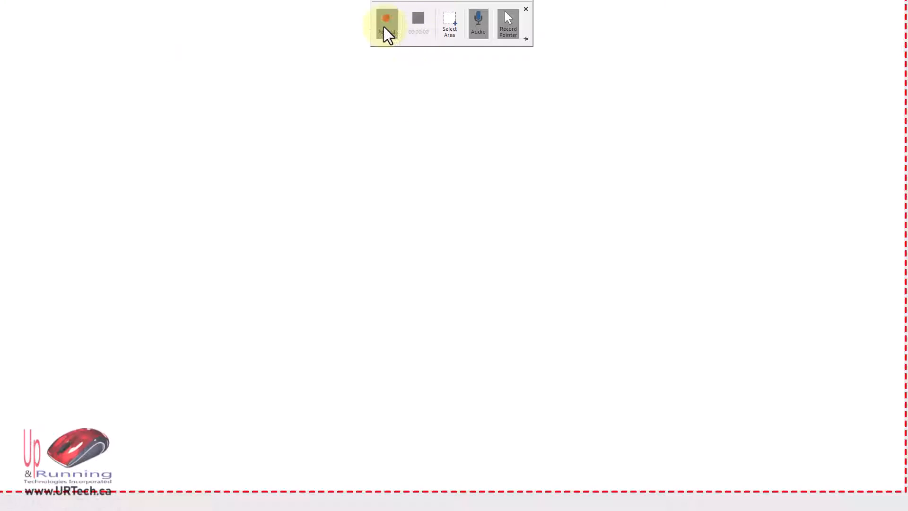
pyautogui.click(385, 24)
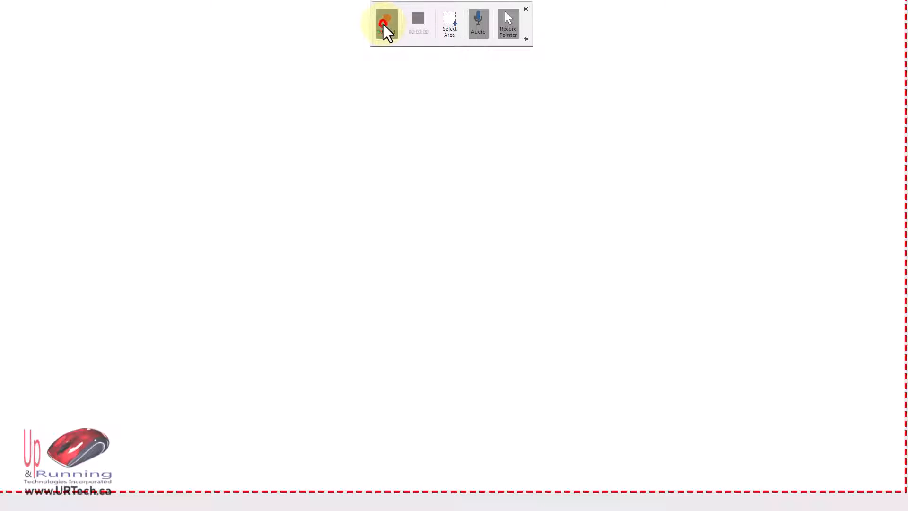